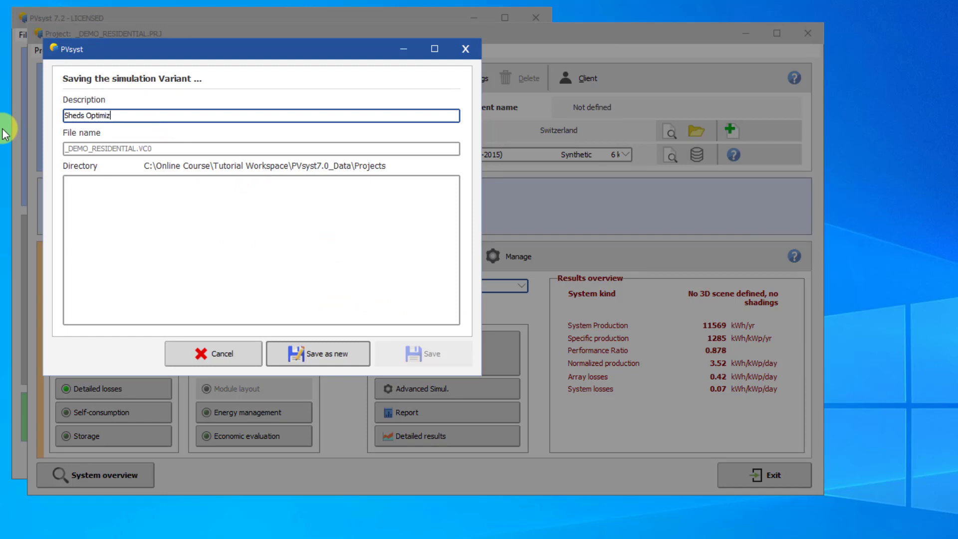
# Step: Save the simulation variant as a new one with the description "Sheds Optimization"
pyautogui.click(320, 354)
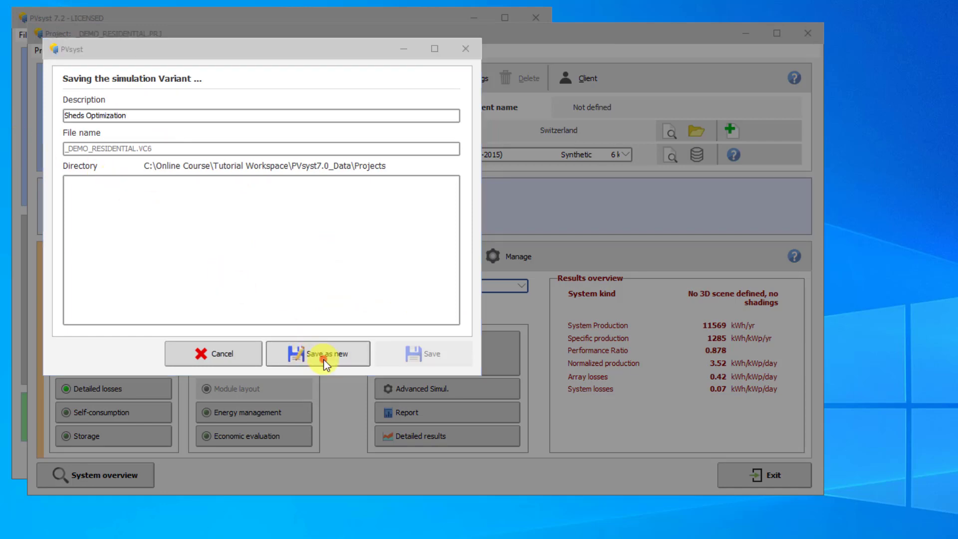
pyautogui.click(748, 423)
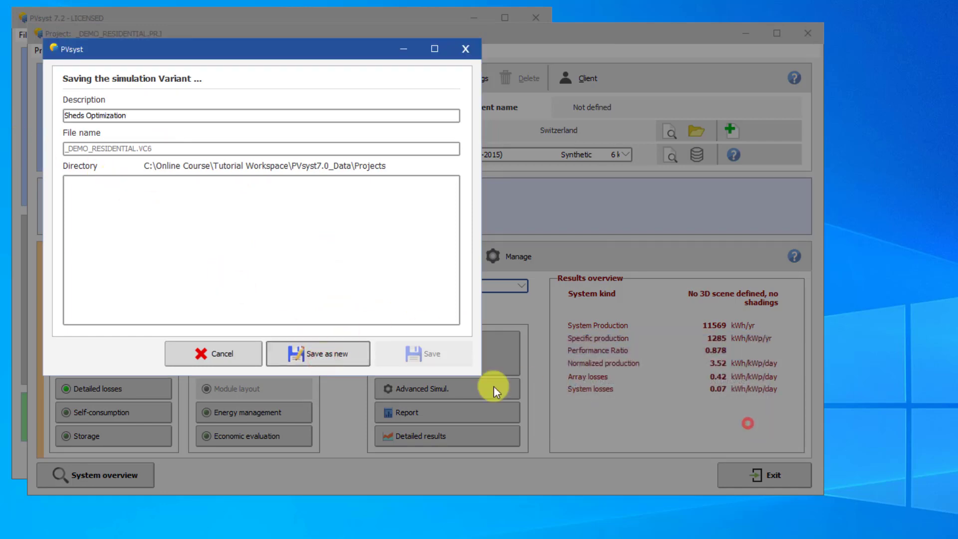
pyautogui.click(213, 366)
# Step: Set the variant's orientation field type to Unlimited sheds and accept the default shed parameters
pyautogui.click(155, 349)
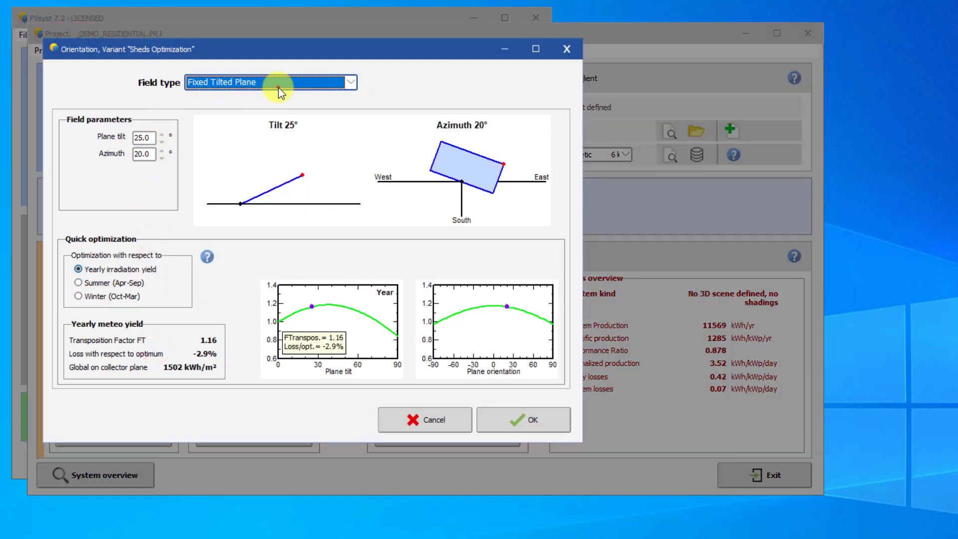
pyautogui.click(278, 87)
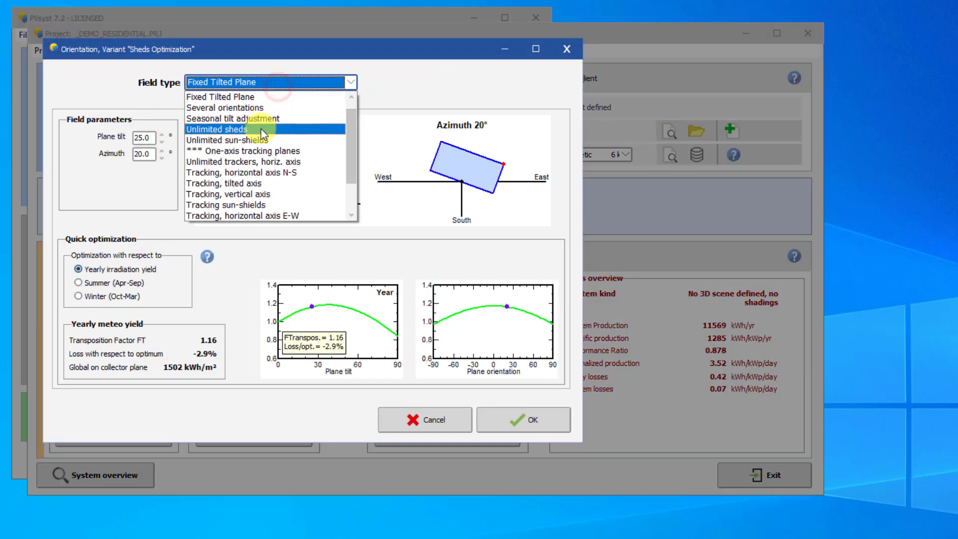
pyautogui.click(262, 129)
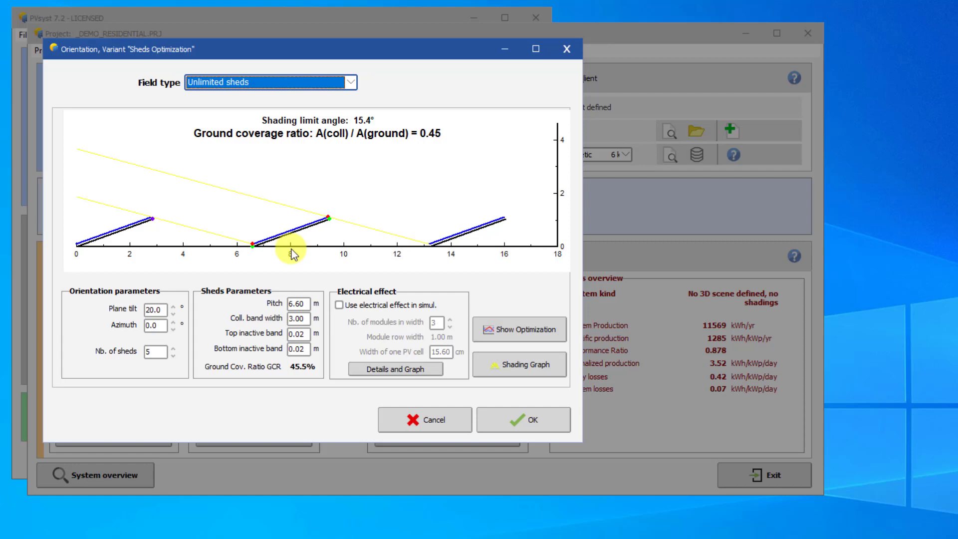
pyautogui.click(522, 412)
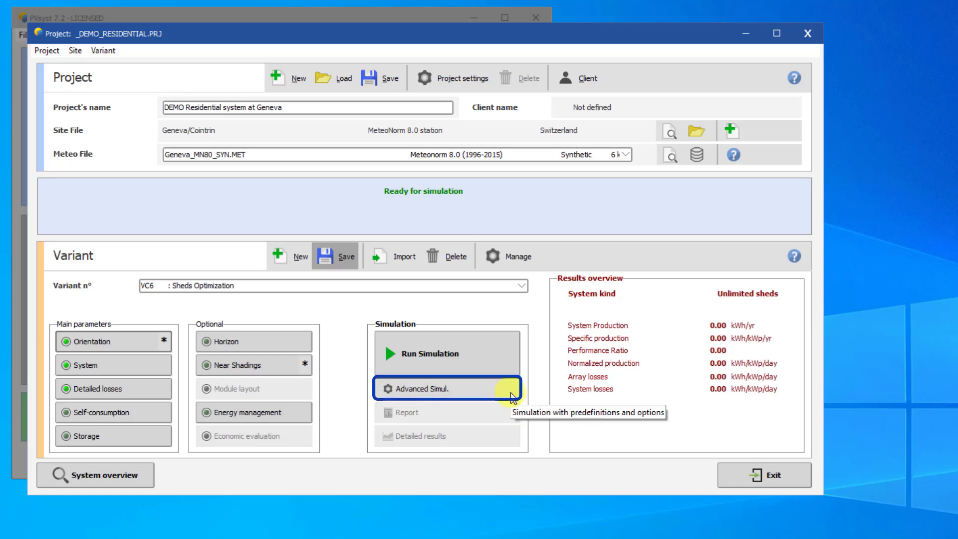
# Step: Open the Optimization Tool from the advanced simulation settings and name the scan "Pitch and Tilt Optimization"
pyautogui.click(511, 394)
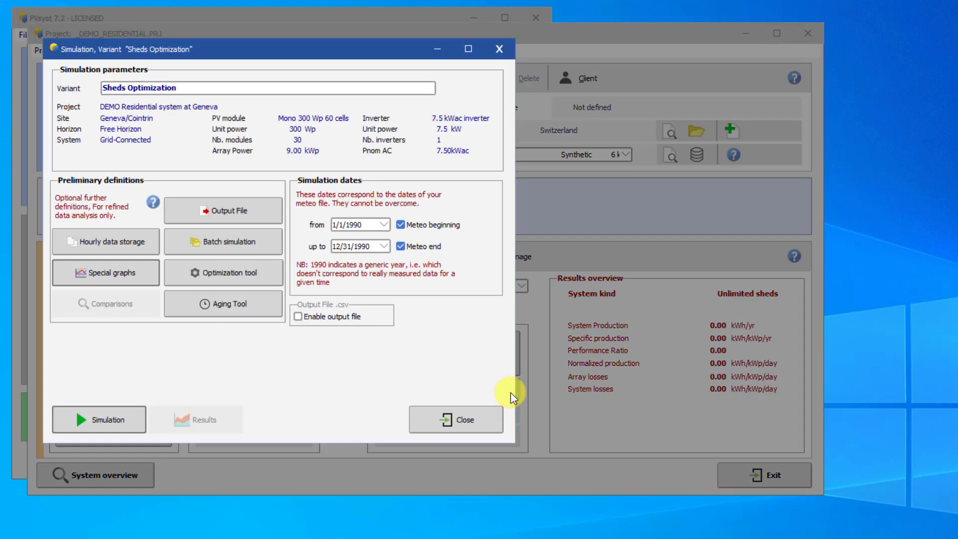
pyautogui.click(254, 272)
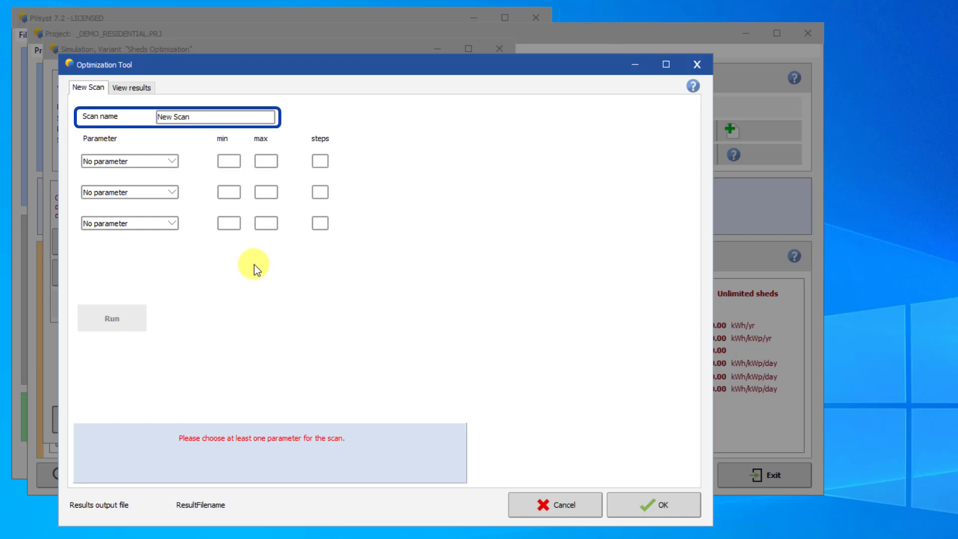
pyautogui.moveTo(204, 118); pyautogui.dragTo(90, 109)
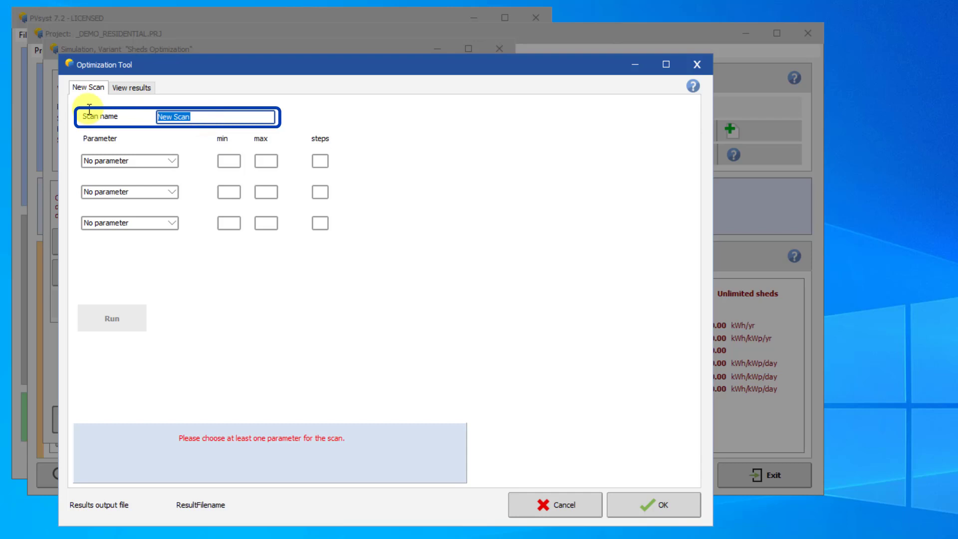
pyautogui.write('Pitch and Tilt Optimization')
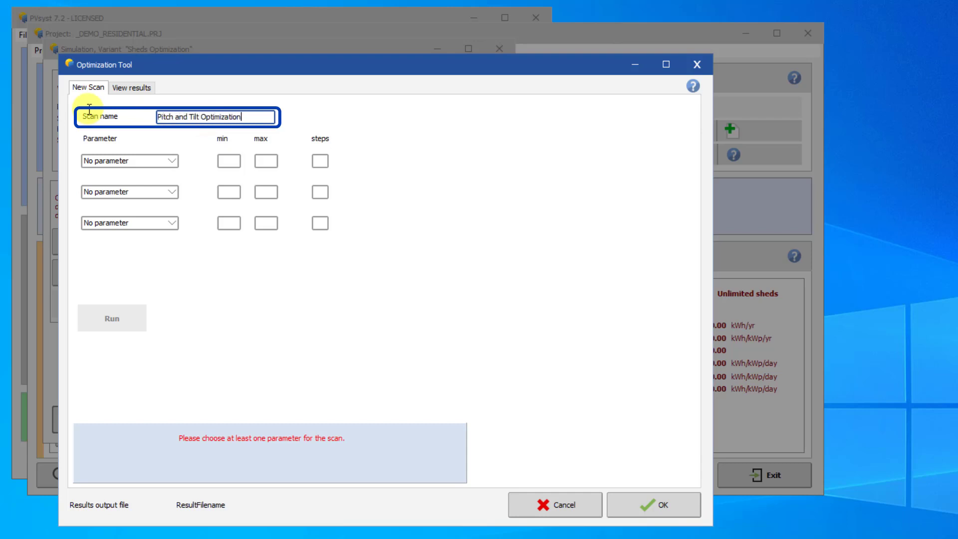
pyautogui.click(234, 313)
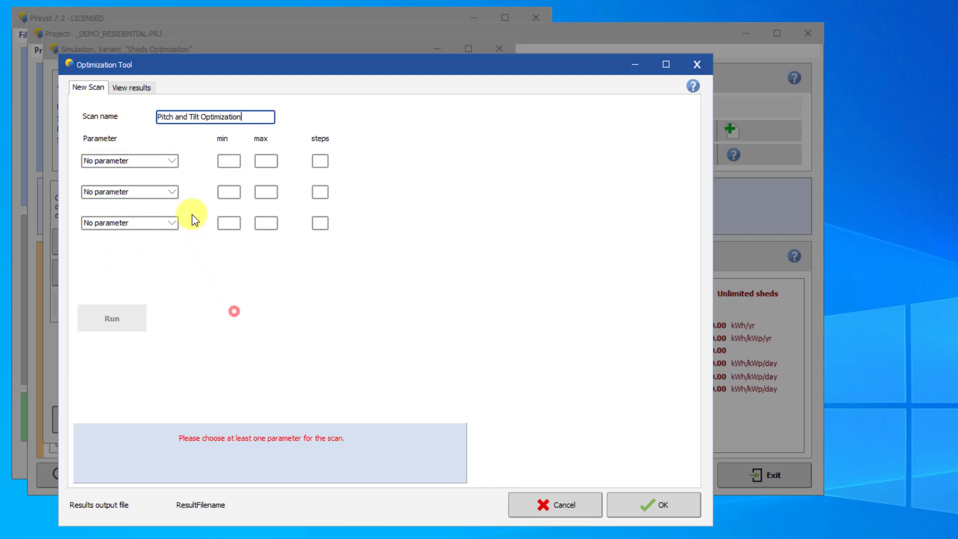
# Step: Choose Pitch as the first scan parameter and Tilt as the second
pyautogui.click(175, 160)
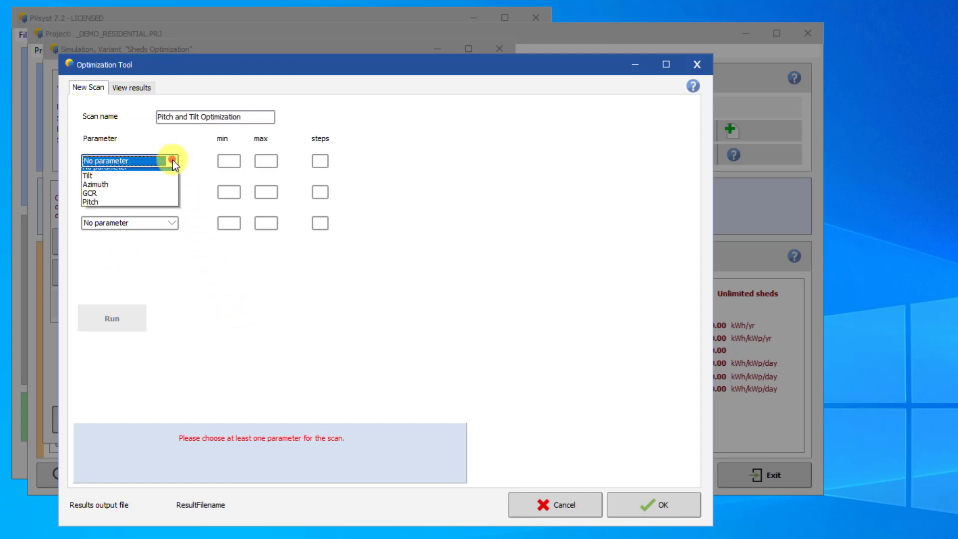
pyautogui.click(160, 206)
pyautogui.click(173, 190)
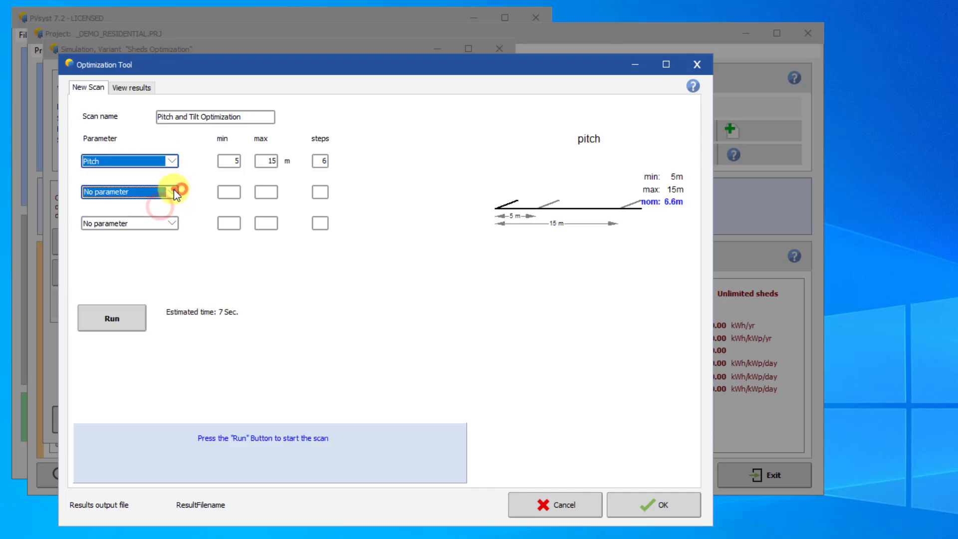
pyautogui.click(152, 212)
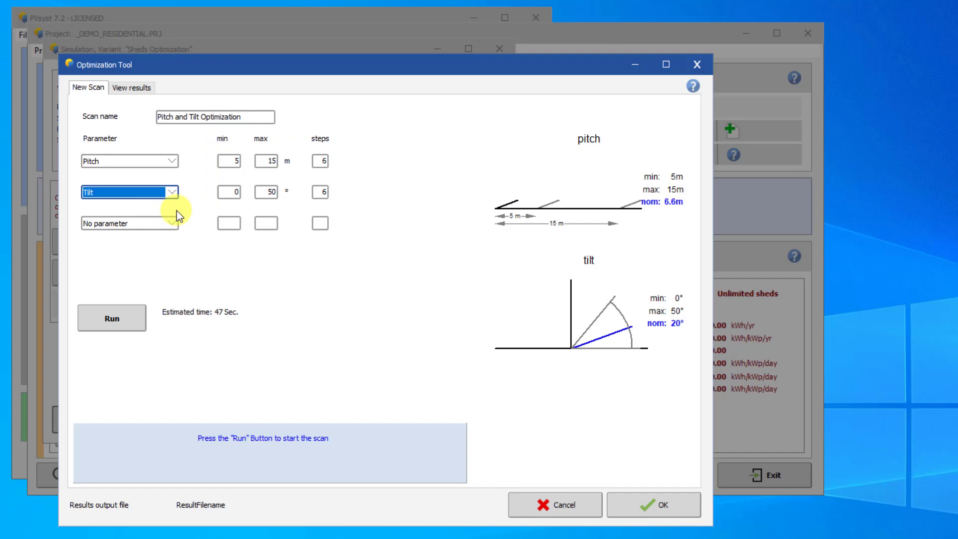
# Step: Set the Tilt scan range to a minimum of 5° and a maximum of 35° with 4 steps
pyautogui.doubleClick(232, 192)
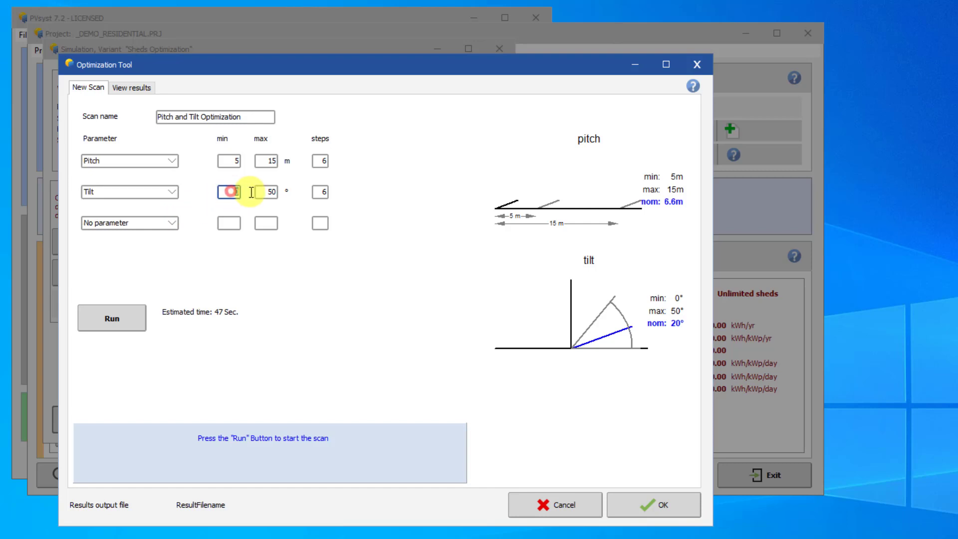
pyautogui.write('5')
pyautogui.doubleClick(268, 193)
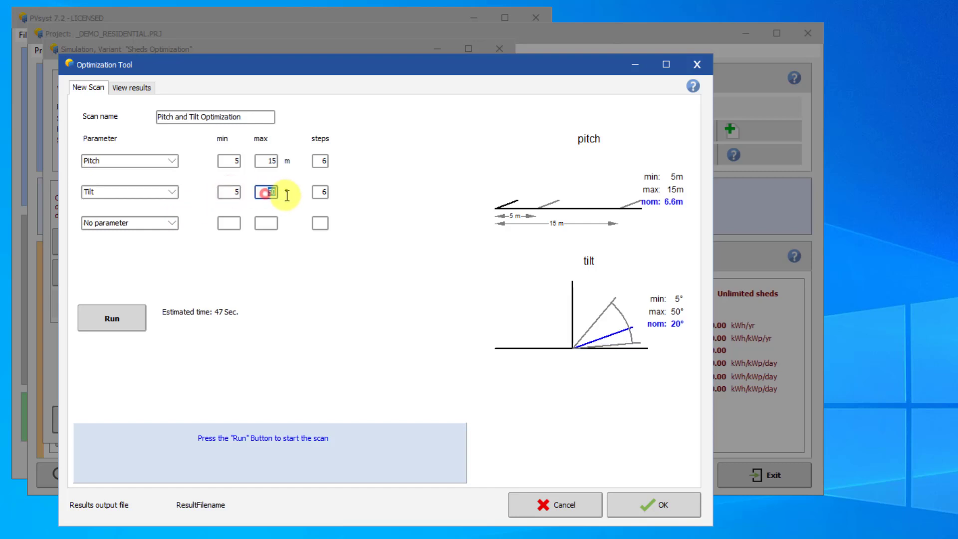
pyautogui.write('35')
pyautogui.doubleClick(320, 192)
pyautogui.write('4')
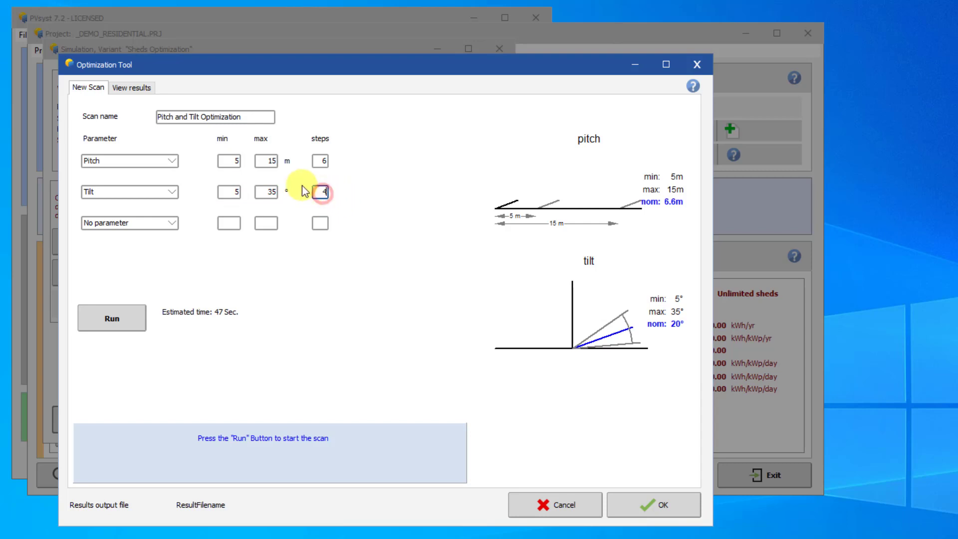
# Step: Set the Pitch scan maximum to 10 m with 6 steps, and run the optimization scan through to its results
pyautogui.doubleClick(234, 162)
pyautogui.doubleClick(264, 160)
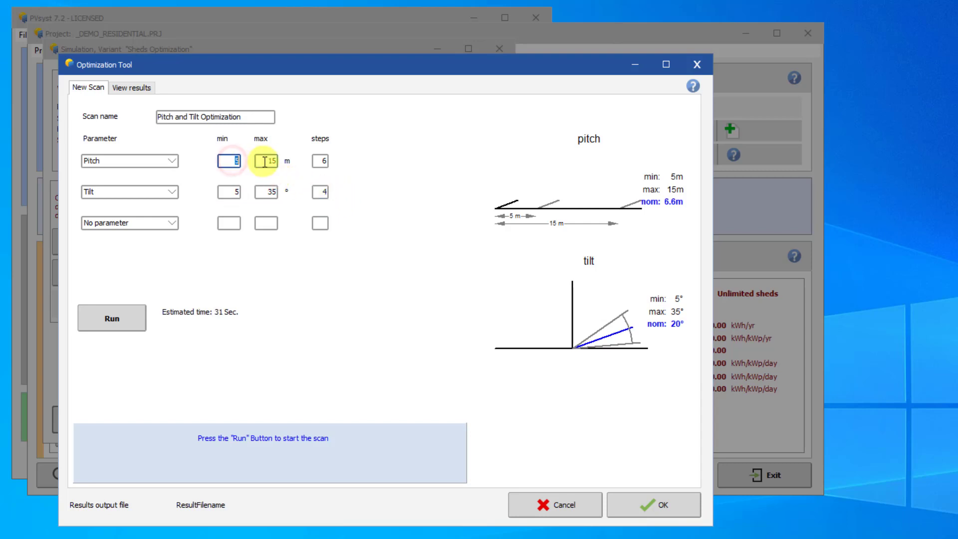
pyautogui.write('10')
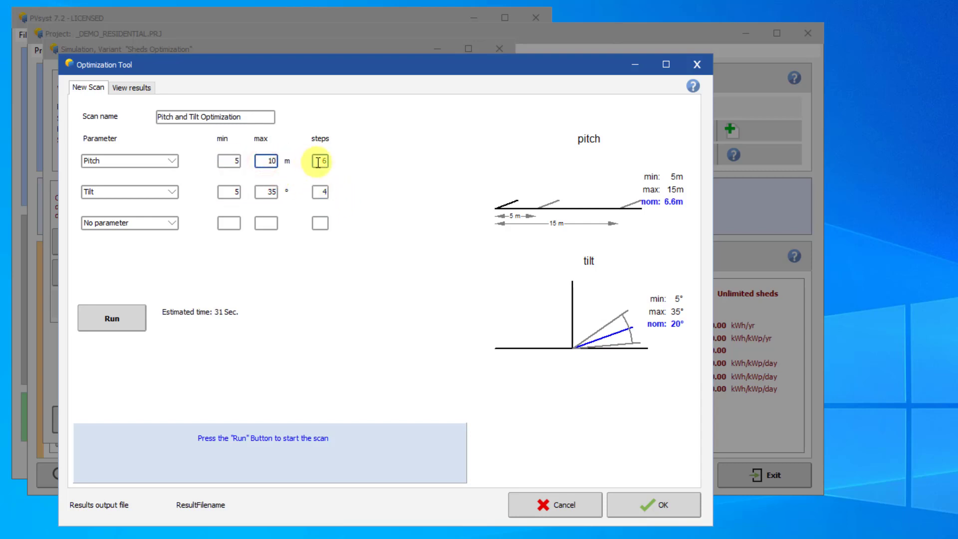
pyautogui.click(318, 162)
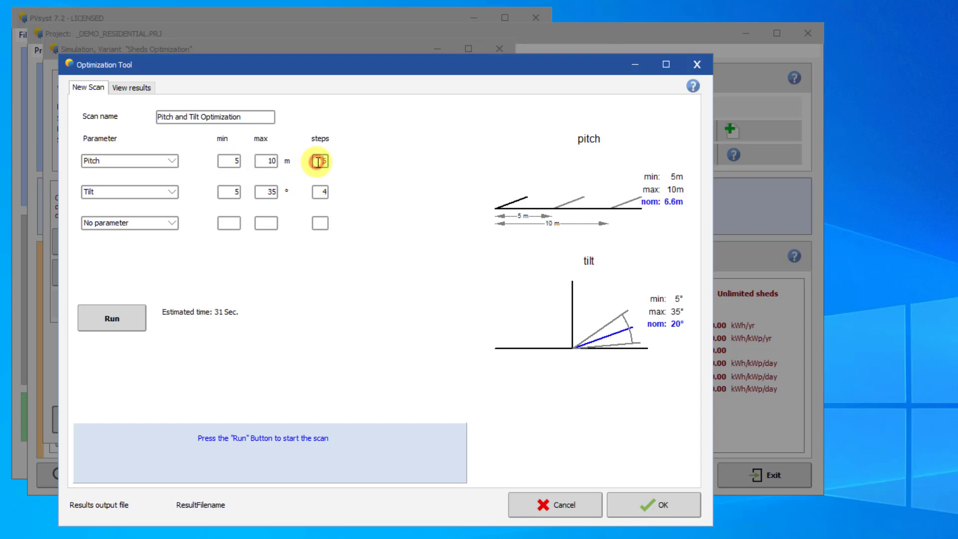
pyautogui.write('5')
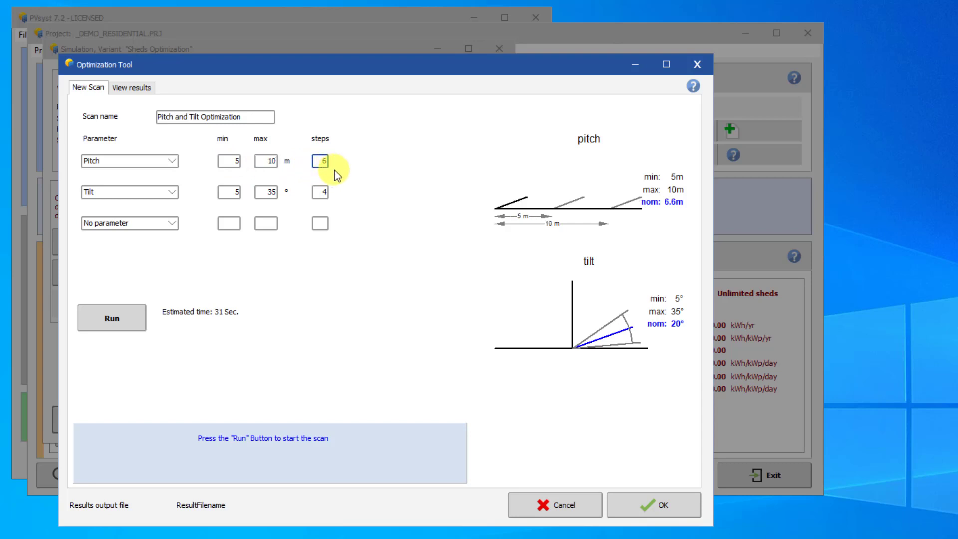
pyautogui.write('6')
pyautogui.click(121, 319)
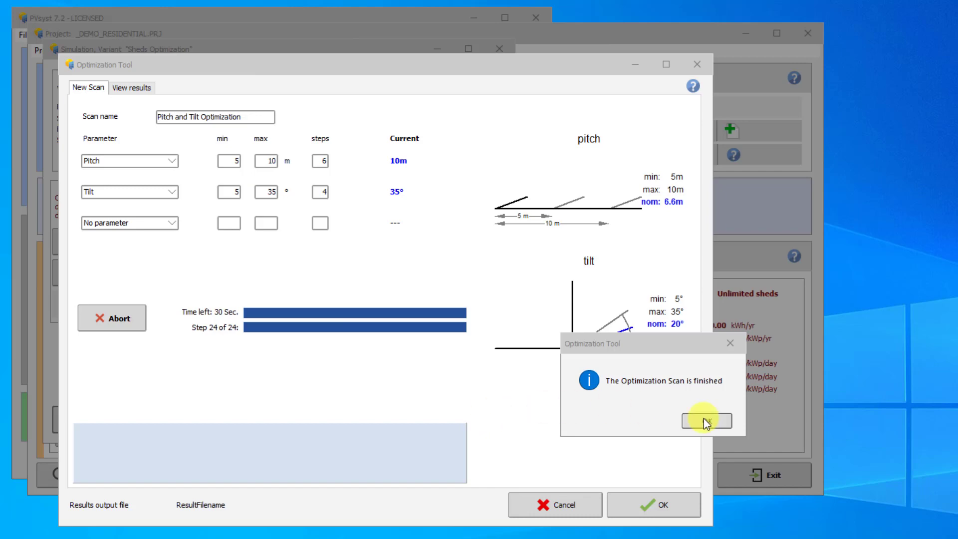
pyautogui.click(727, 424)
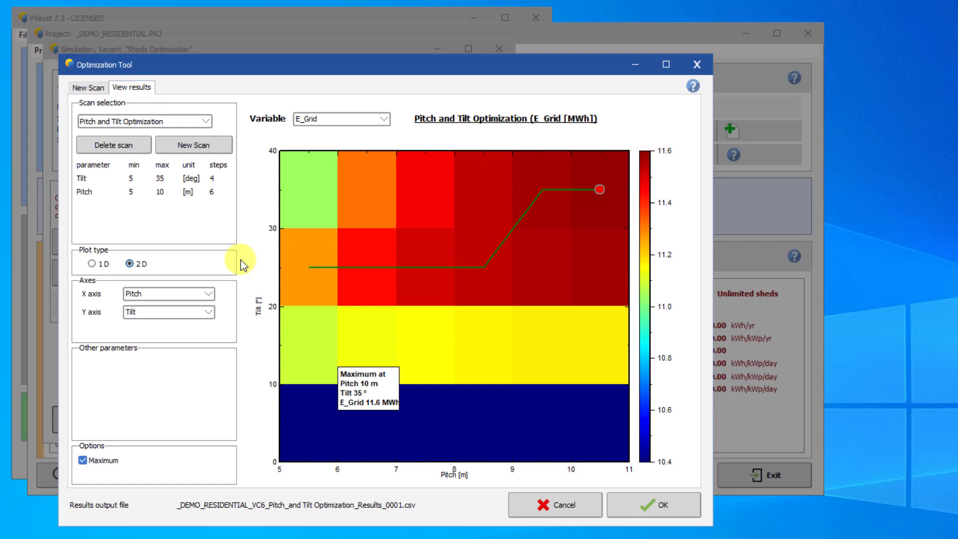
# Step: Examine the shading loss (ShdLoss) results map and return the plotted variable to E_Grid
pyautogui.click(388, 119)
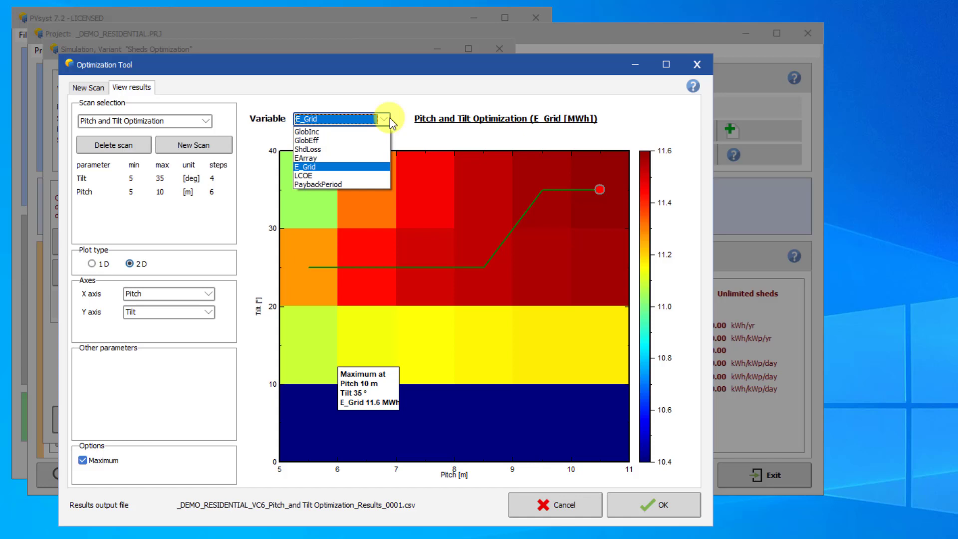
pyautogui.click(331, 149)
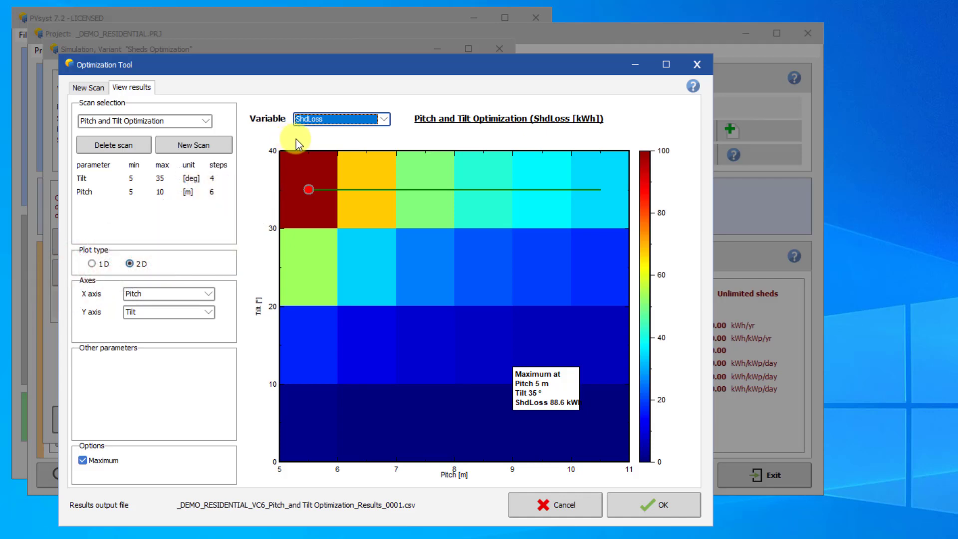
pyautogui.click(389, 120)
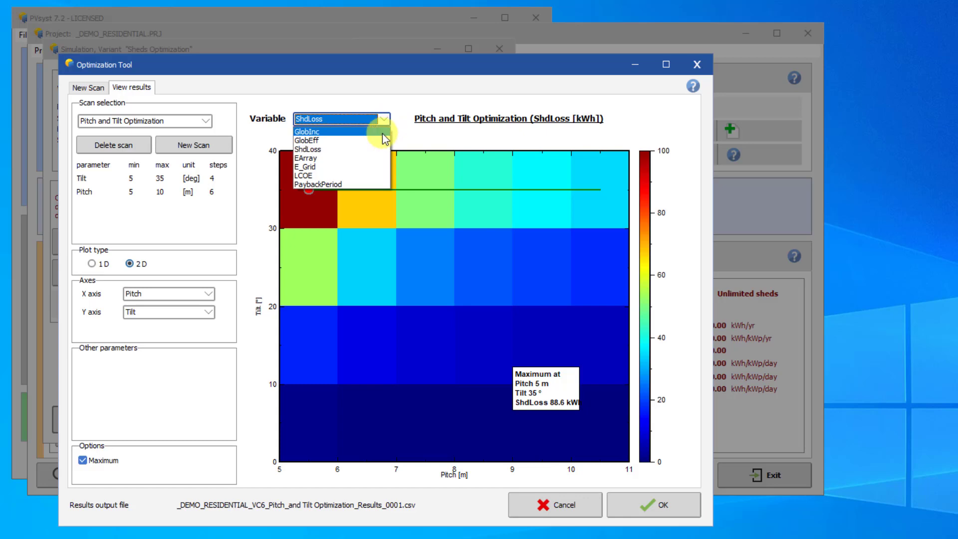
pyautogui.click(355, 169)
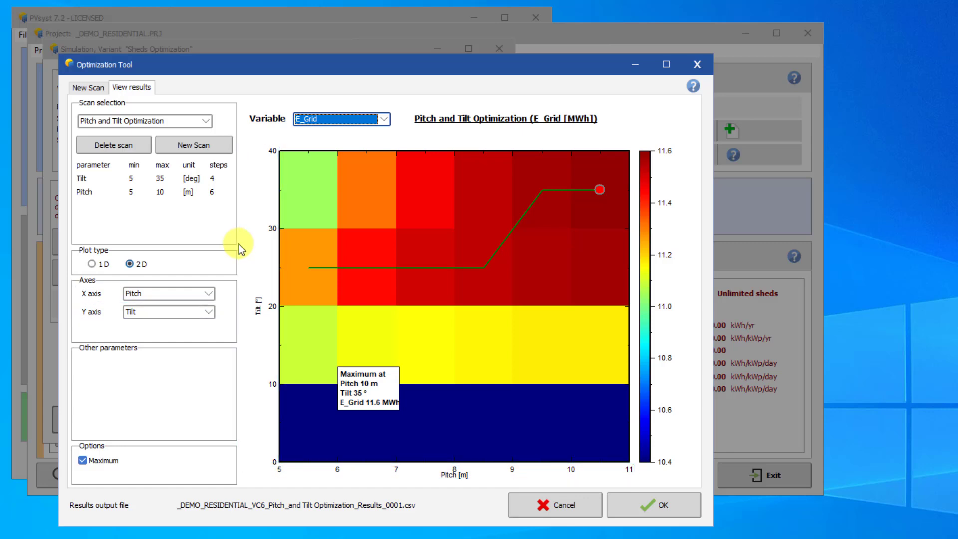
# Step: Swap the results axes to Tilt on X and Pitch on Y, and switch the plot type to 1D
pyautogui.click(213, 290)
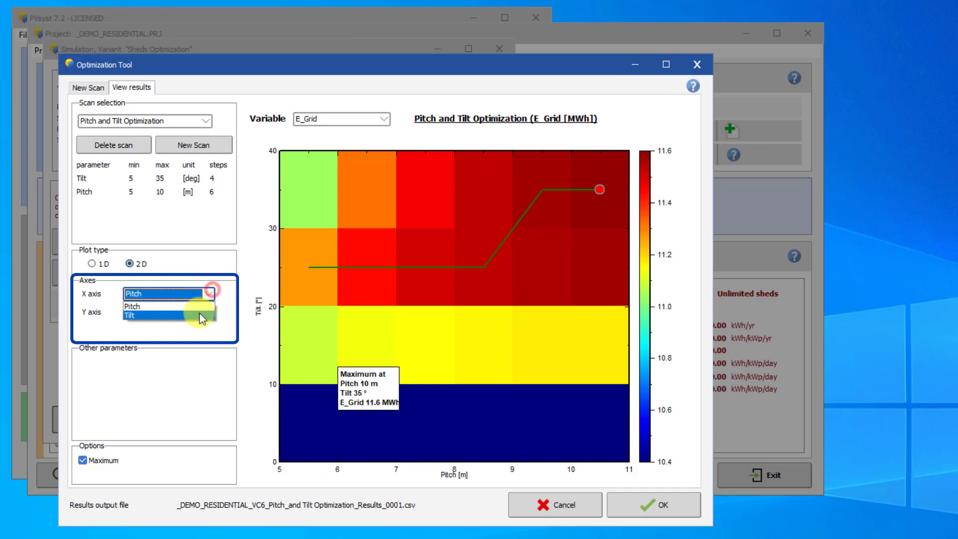
pyautogui.click(199, 313)
pyautogui.click(205, 322)
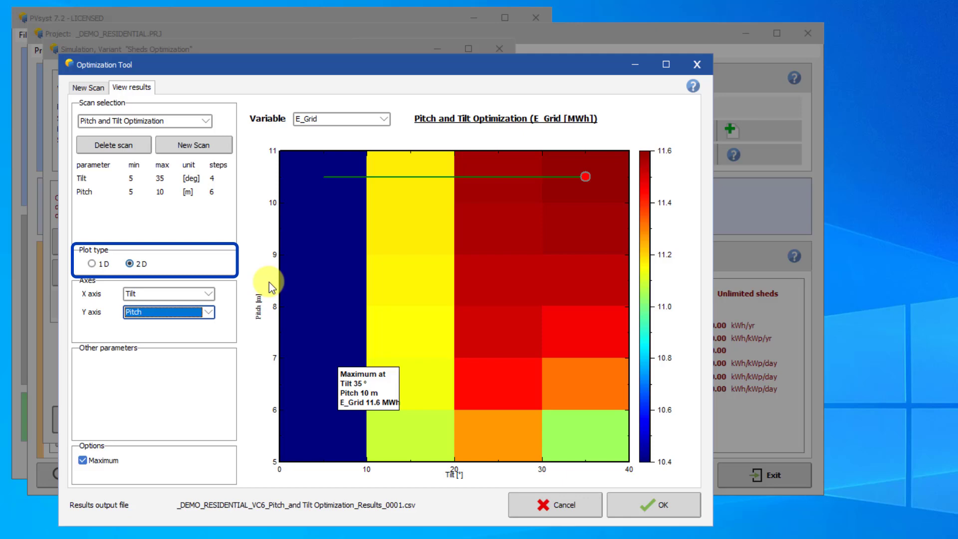
pyautogui.click(92, 264)
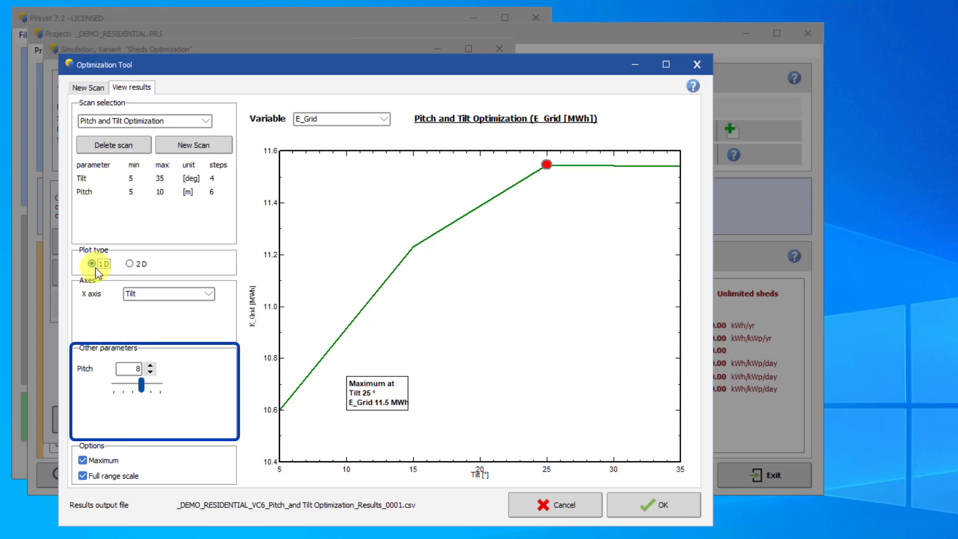
# Step: Compare the E_Grid versus tilt curve at lower pitch values and return the pitch to 8 m
pyautogui.click(141, 386)
pyautogui.click(150, 372)
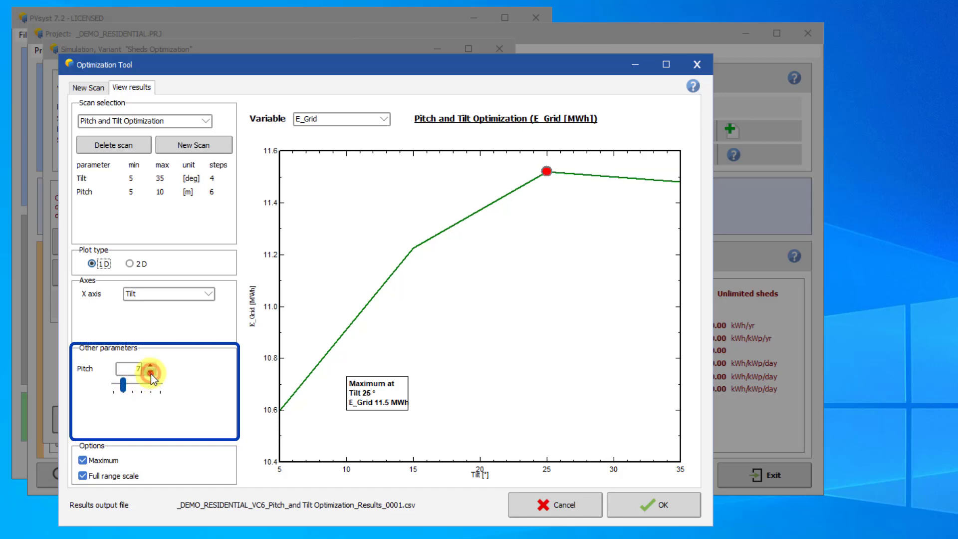
pyautogui.click(151, 372)
pyautogui.click(126, 383)
pyautogui.moveTo(127, 385)
pyautogui.mouseDown()
pyautogui.moveTo(156, 388)
pyautogui.moveTo(100, 388)
pyautogui.moveTo(140, 392)
pyautogui.mouseUp()
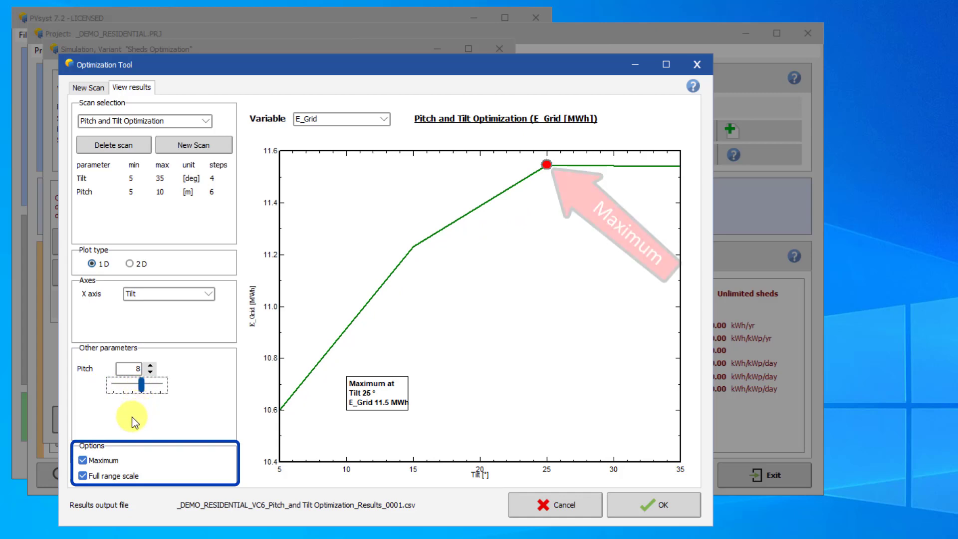
# Step: Check the effect of the Maximum marker by hiding and restoring it, keeping the full range scale enabled
pyautogui.click(82, 460)
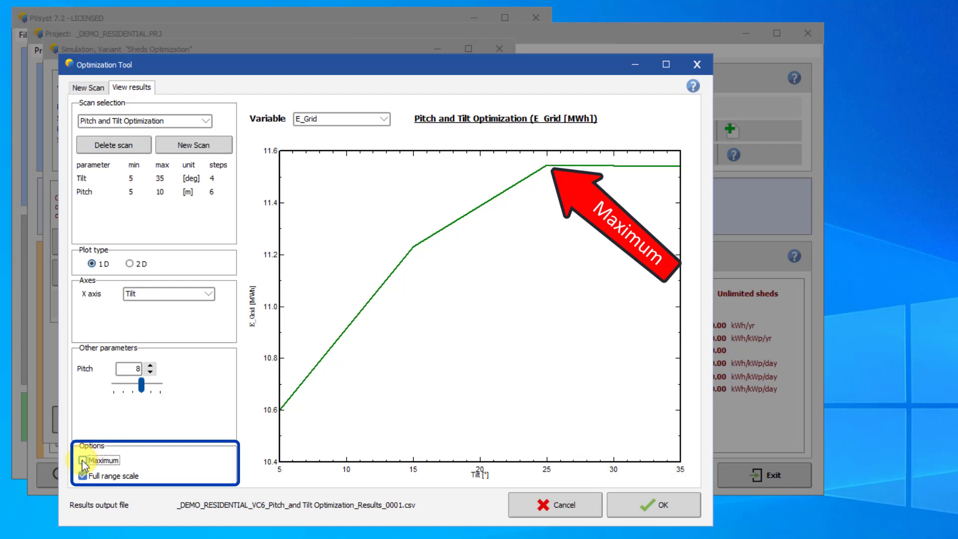
pyautogui.click(82, 460)
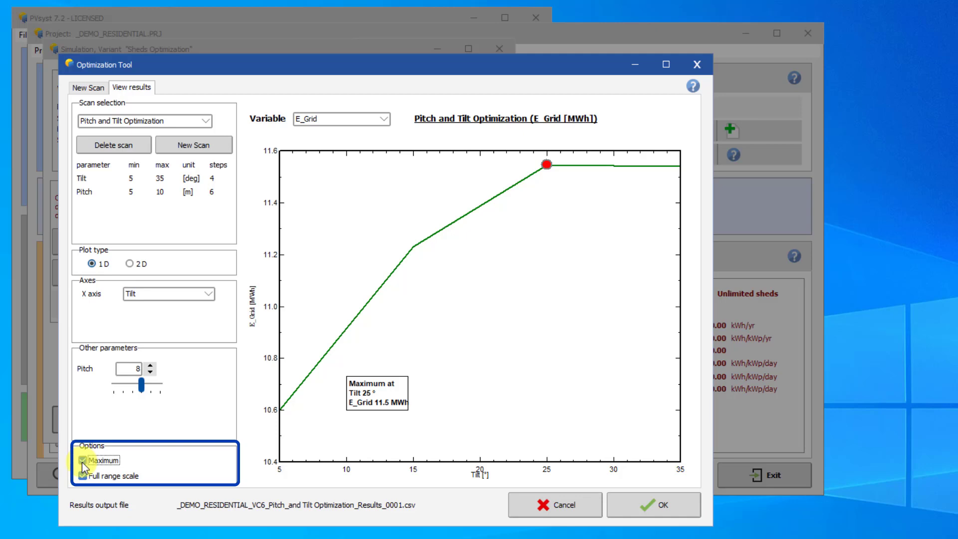
pyautogui.click(80, 474)
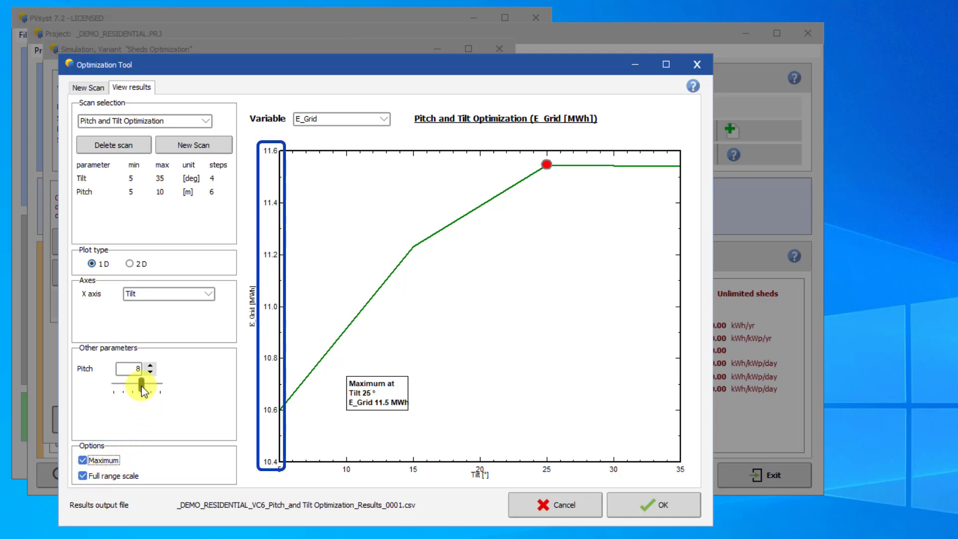
# Step: Set the pitch of the 1D E_Grid curve to 5 m and turn off its full range scale
pyautogui.moveTo(141, 385); pyautogui.dragTo(94, 388)
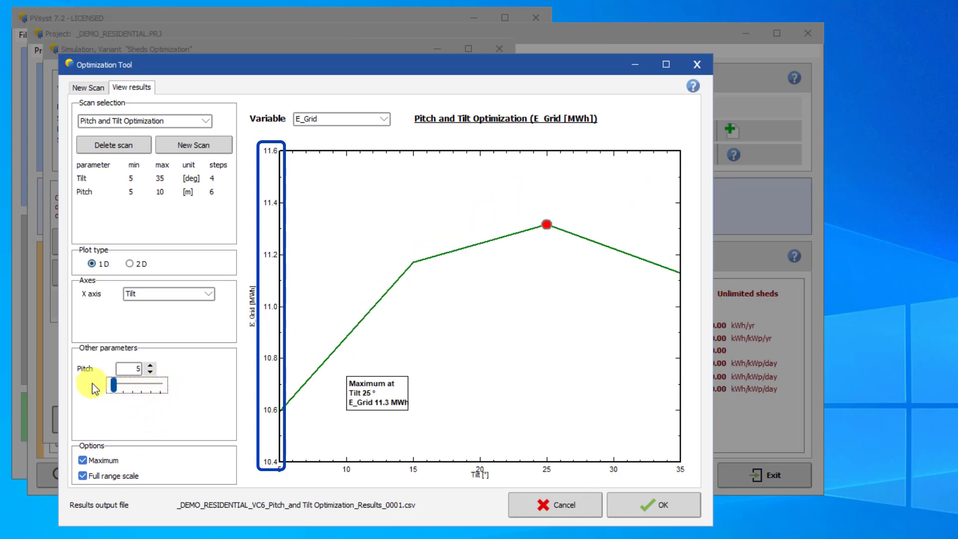
pyautogui.click(84, 461)
pyautogui.click(85, 473)
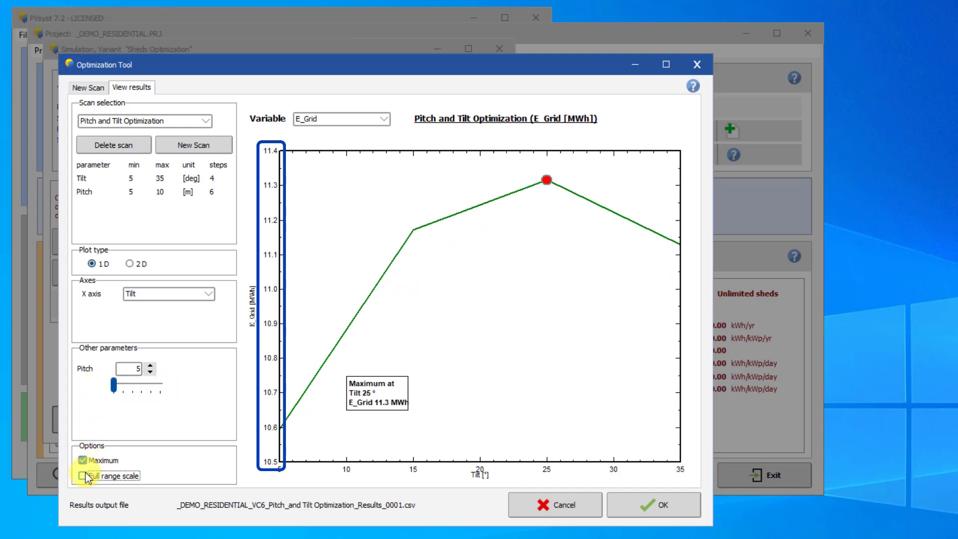
pyautogui.moveTo(115, 388)
pyautogui.mouseDown()
pyautogui.moveTo(147, 389)
pyautogui.moveTo(97, 390)
pyautogui.mouseUp()
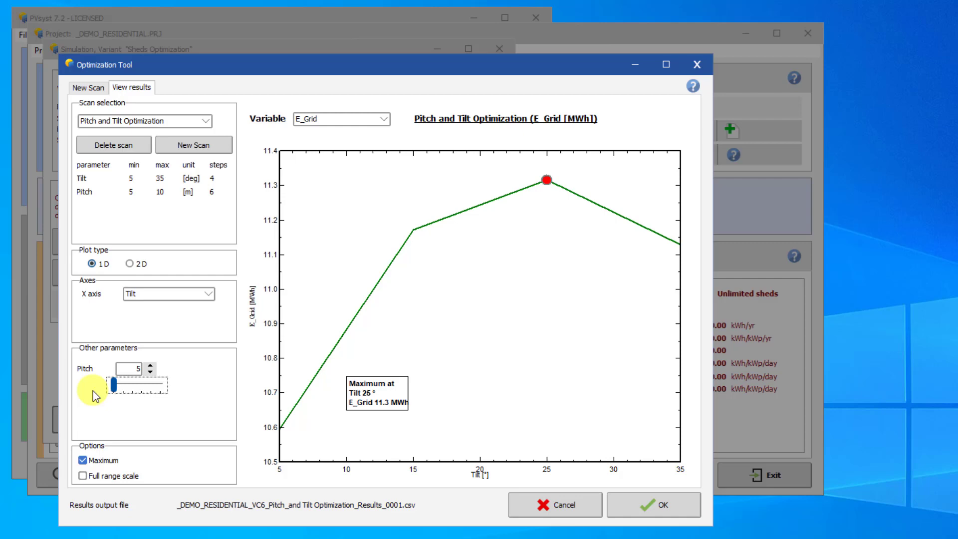
# Step: Accept the optimization results, save them in the existing "Sheds Optimization" variant, and return to the project window
pyautogui.click(664, 503)
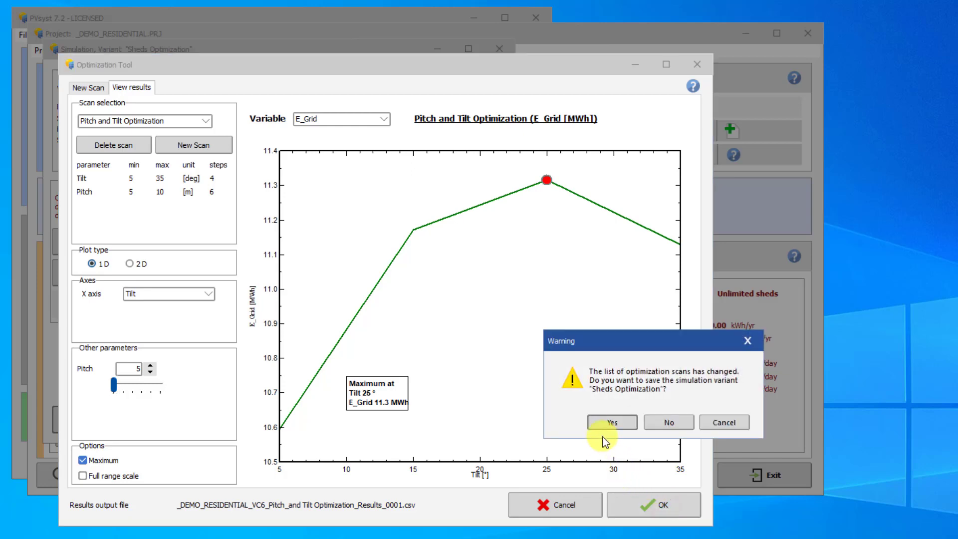
pyautogui.click(602, 423)
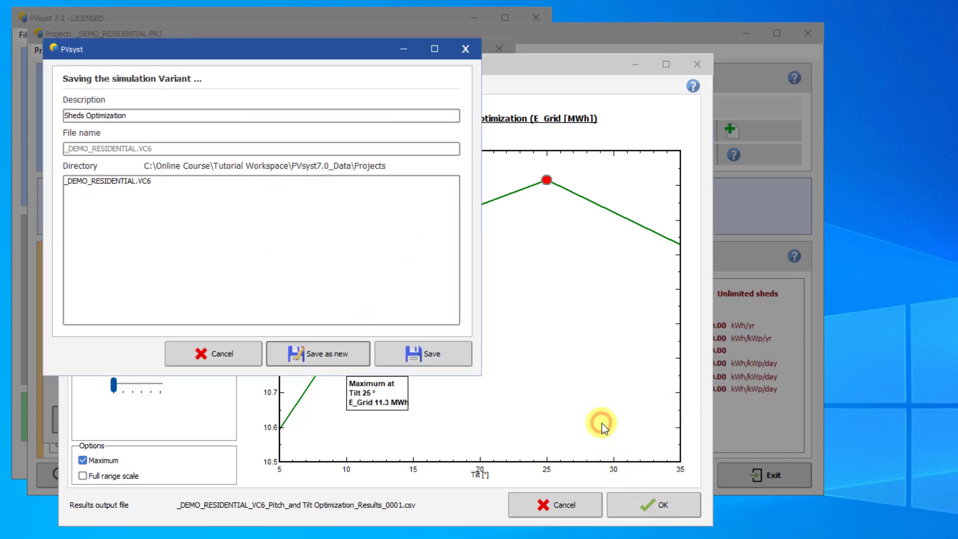
pyautogui.click(416, 354)
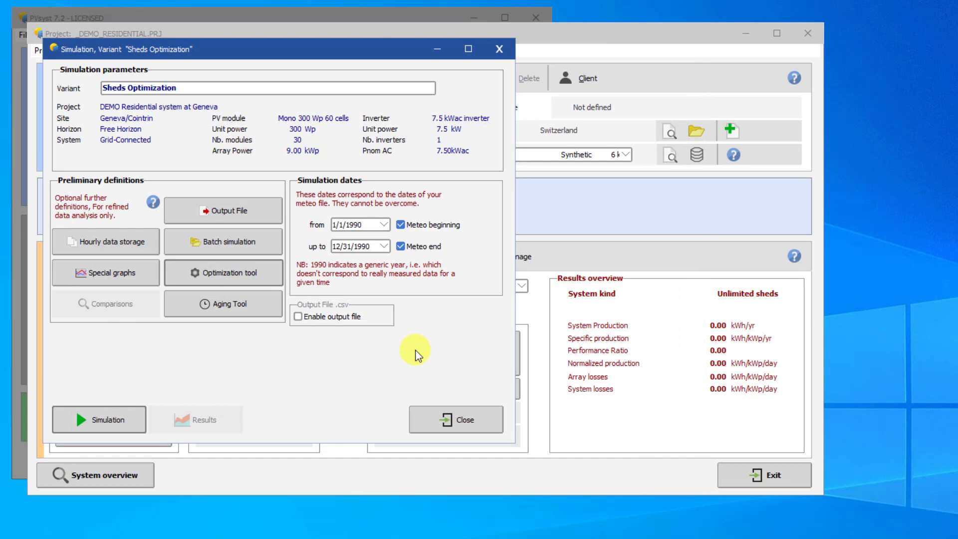
pyautogui.click(439, 419)
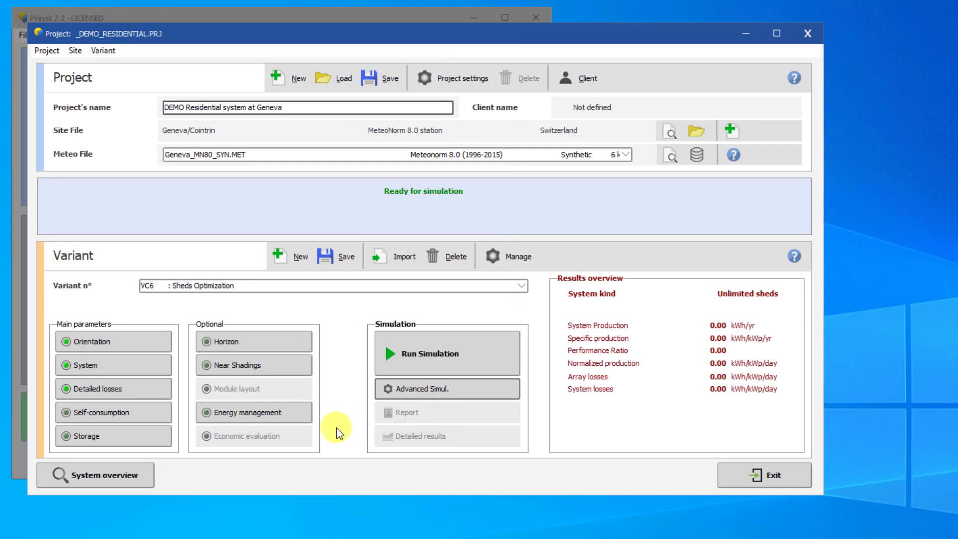
# Step: Reopen the Optimization Tool from the advanced simulation and select the saved "Pitch and Tilt Optimization" scan
pyautogui.click(403, 394)
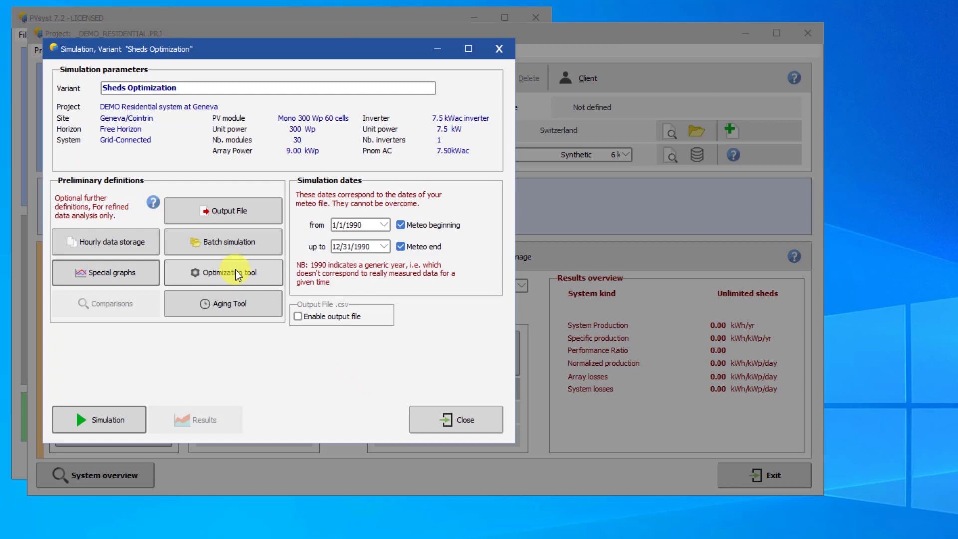
pyautogui.click(235, 273)
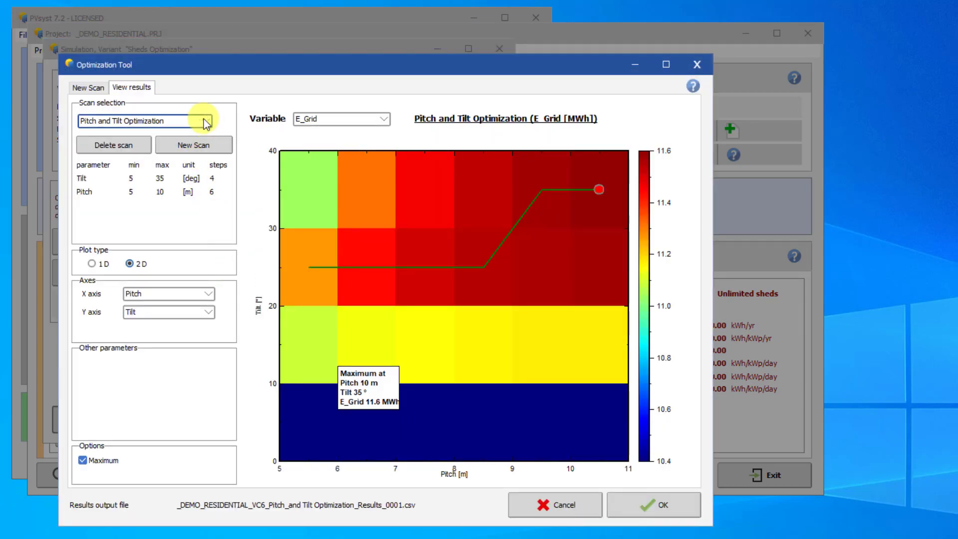
pyautogui.click(205, 122)
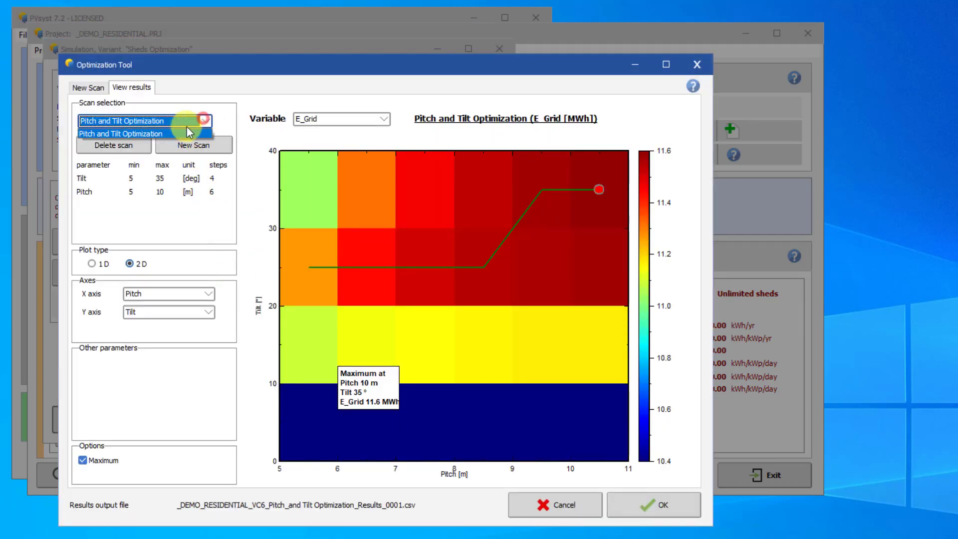
pyautogui.click(139, 134)
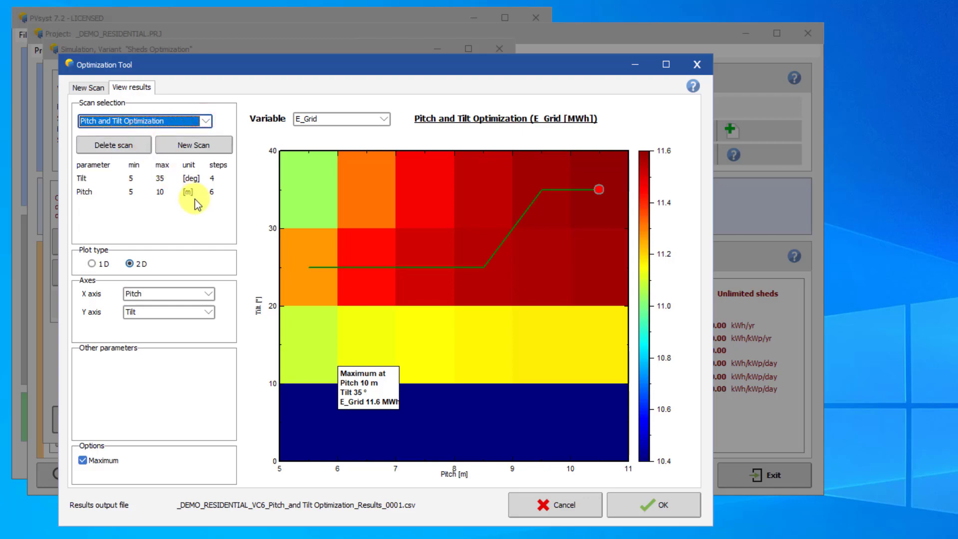